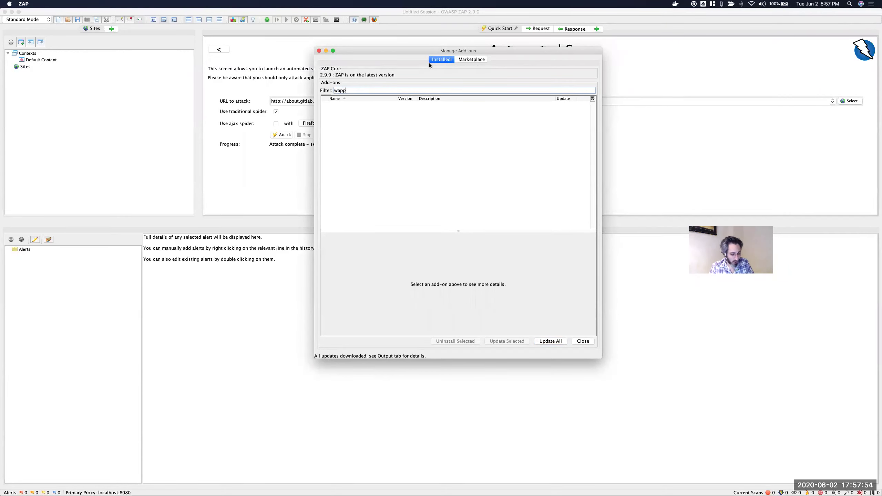
# - Find the Wappalyzer – Technology Detection add-on in the add-on marketplace with the filter "wa" and install it
pyautogui.press('BackSpace')
pyautogui.press('BackSpace')
pyautogui.click(471, 60)
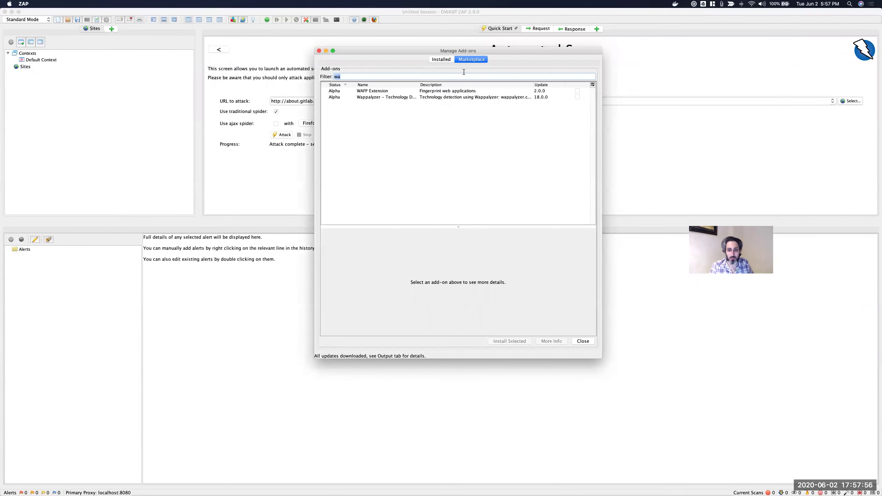
pyautogui.click(407, 97)
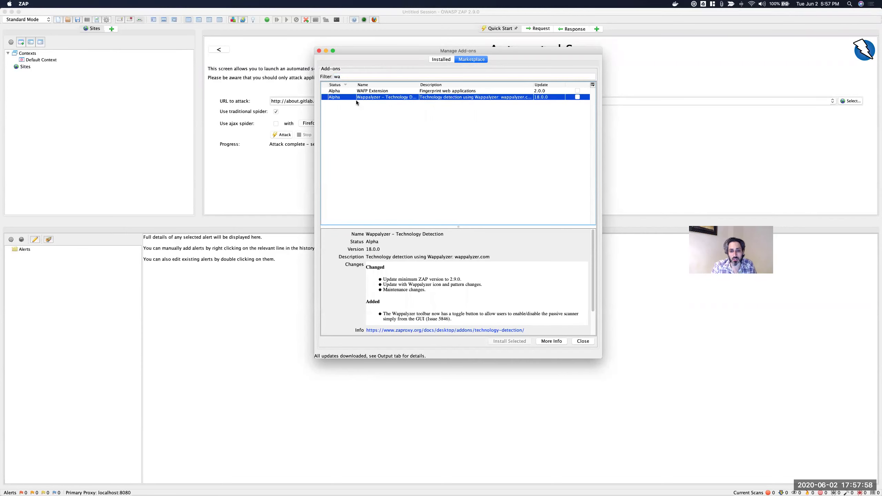
pyautogui.click(577, 97)
pyautogui.click(510, 341)
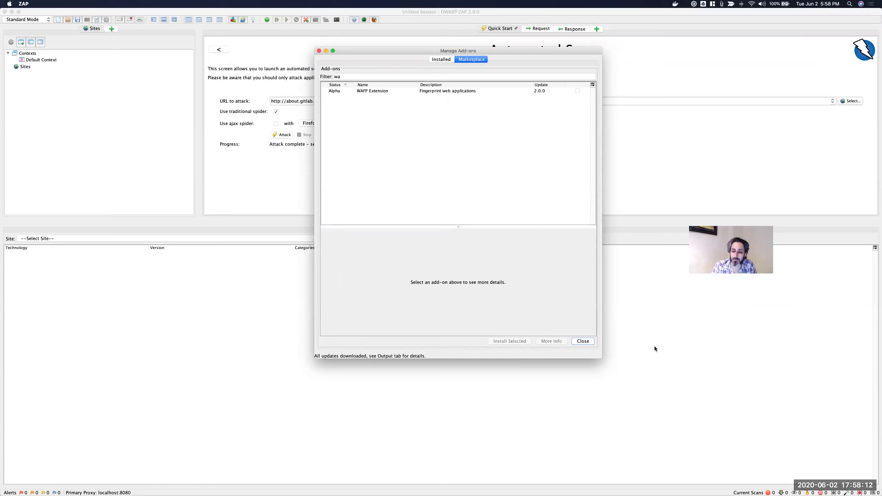
pyautogui.click(586, 341)
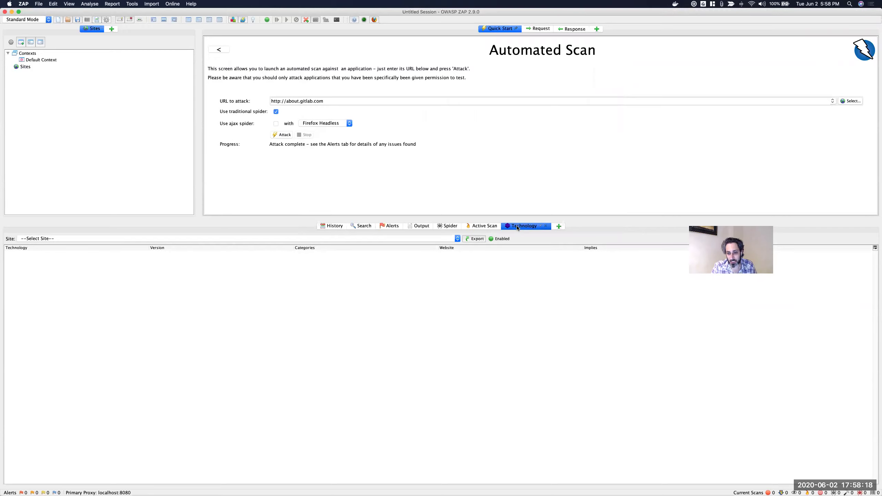
# - Look over the Active Scan, Spider and Technology result views
pyautogui.click(479, 225)
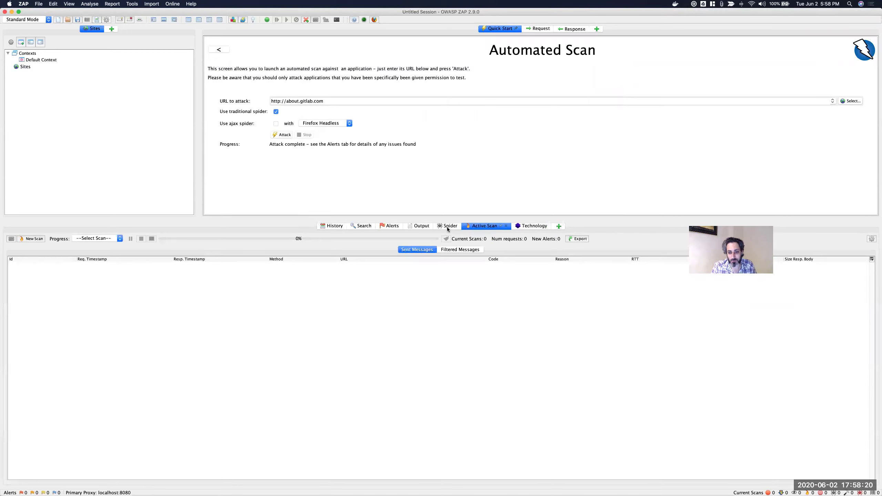
pyautogui.click(450, 226)
pyautogui.click(531, 226)
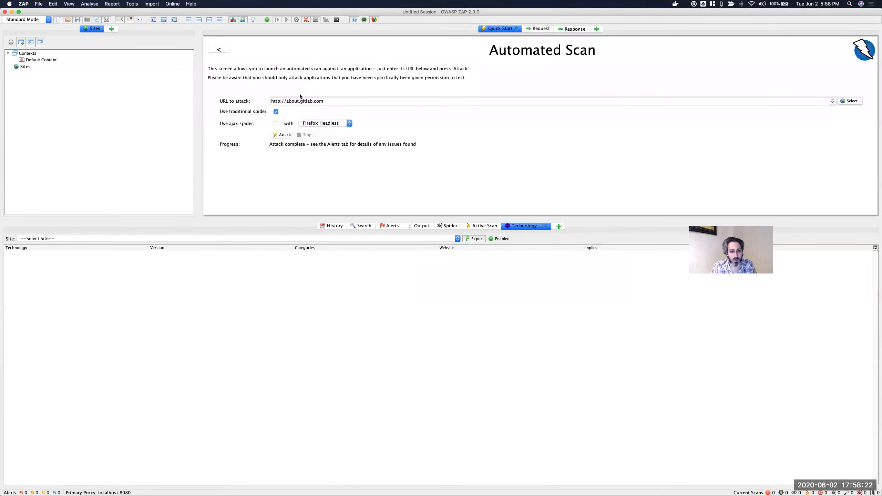
pyautogui.click(337, 100)
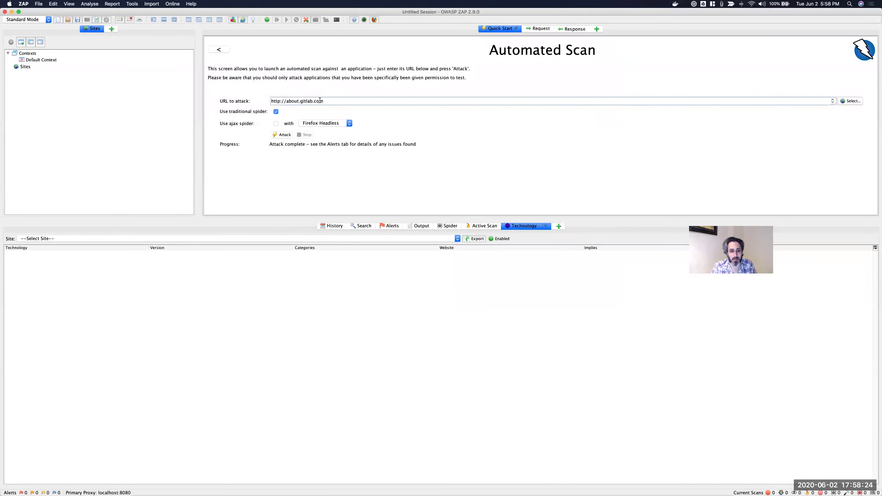
pyautogui.click(282, 135)
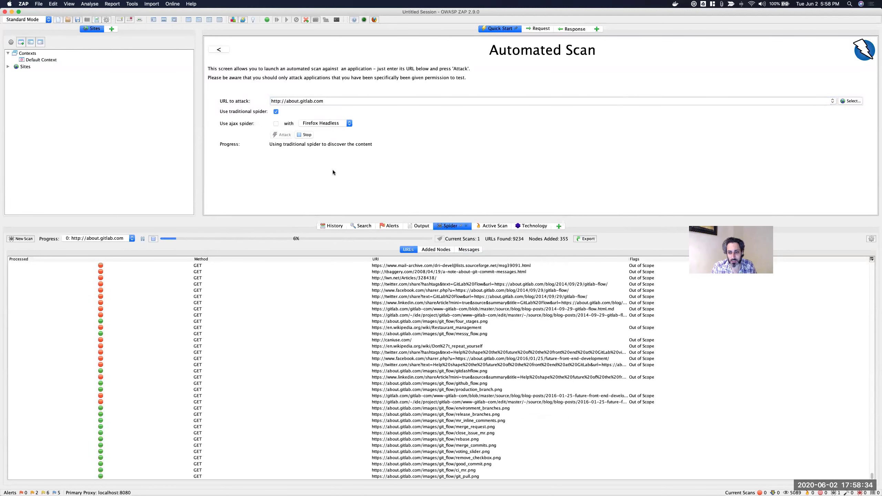
pyautogui.click(305, 135)
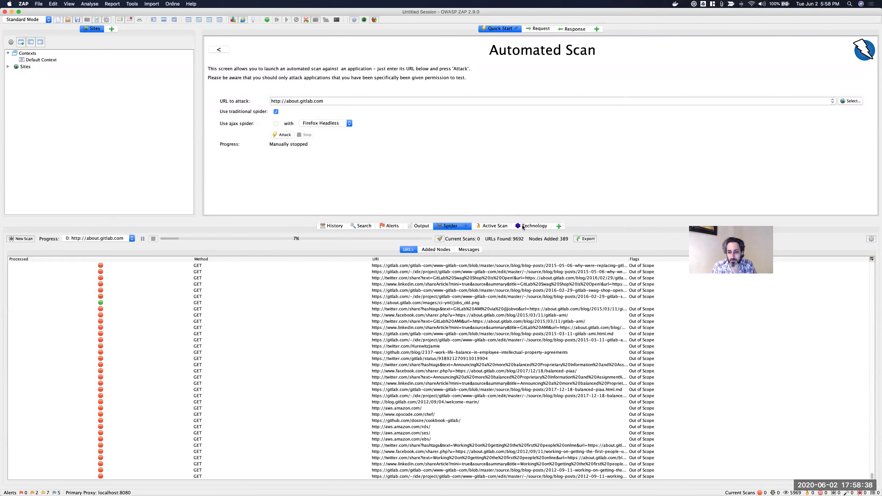
pyautogui.click(525, 226)
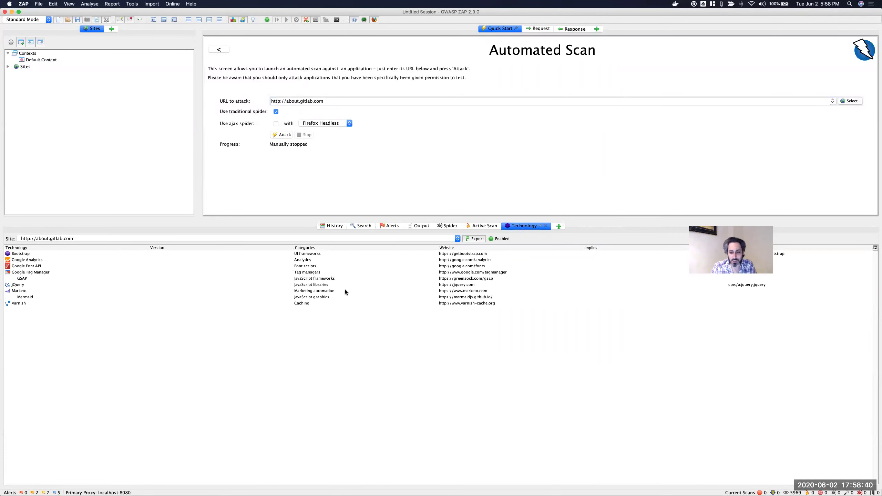
pyautogui.click(32, 255)
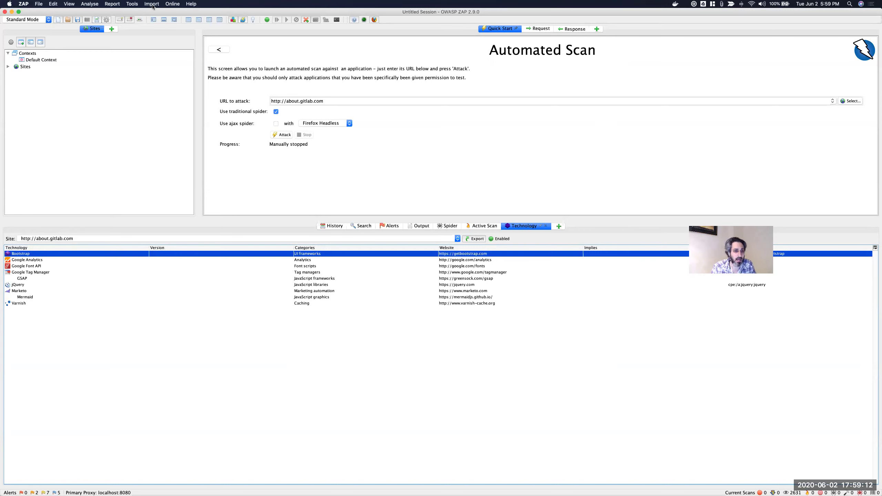
# - Browse the ZAP API in the web browser and open the wappalyzer component's listAll view
pyautogui.click(77, 4)
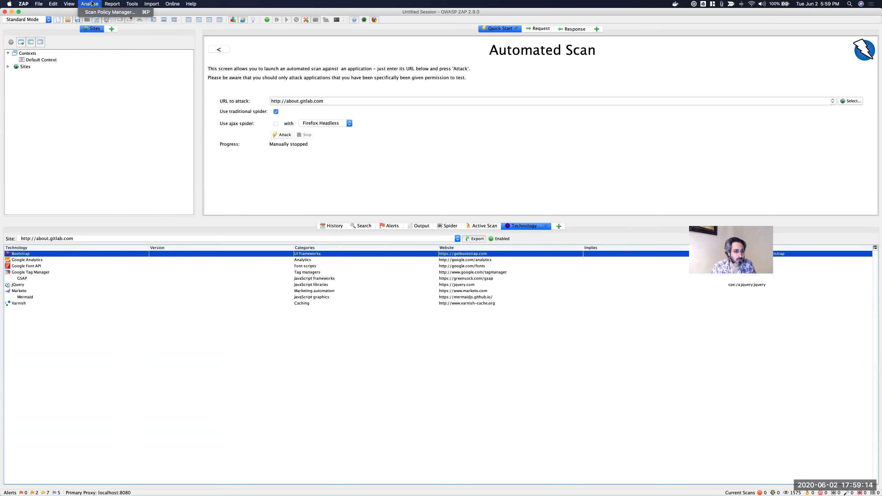
pyautogui.click(141, 12)
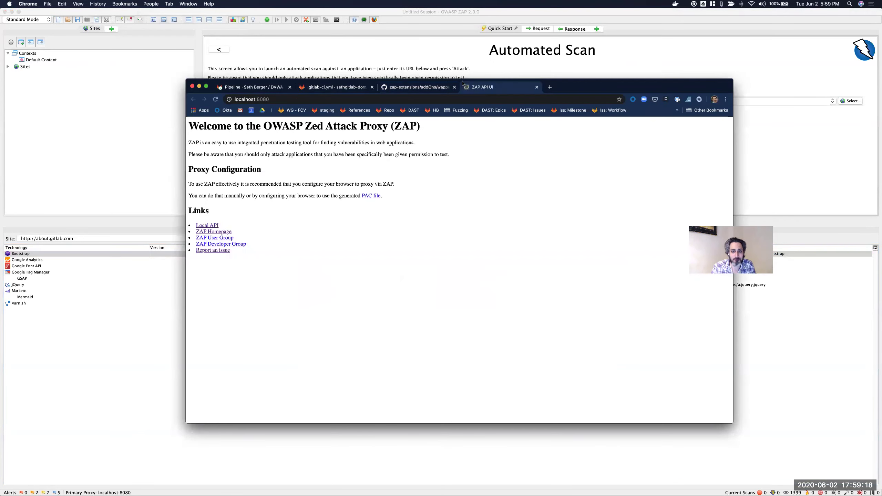
pyautogui.click(209, 226)
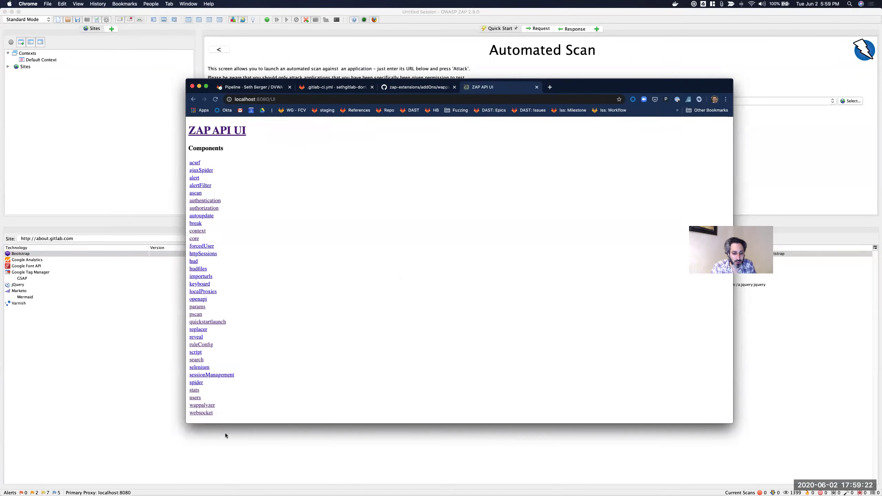
pyautogui.click(205, 406)
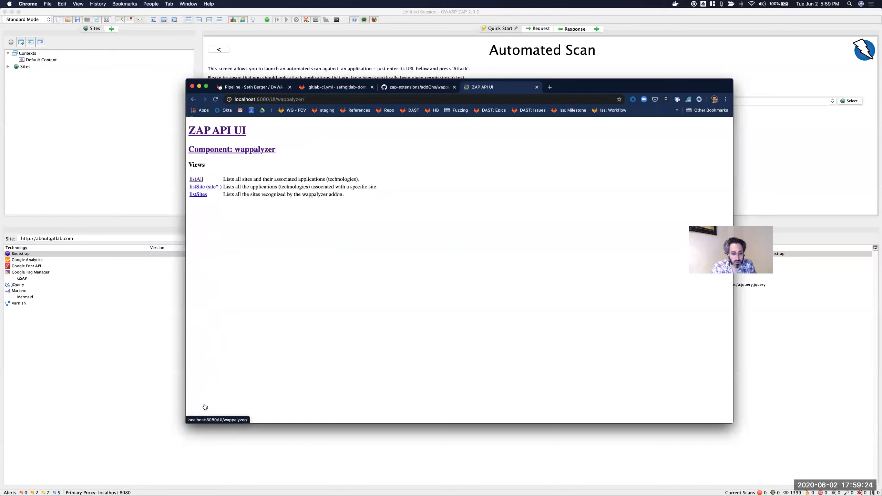
pyautogui.click(202, 181)
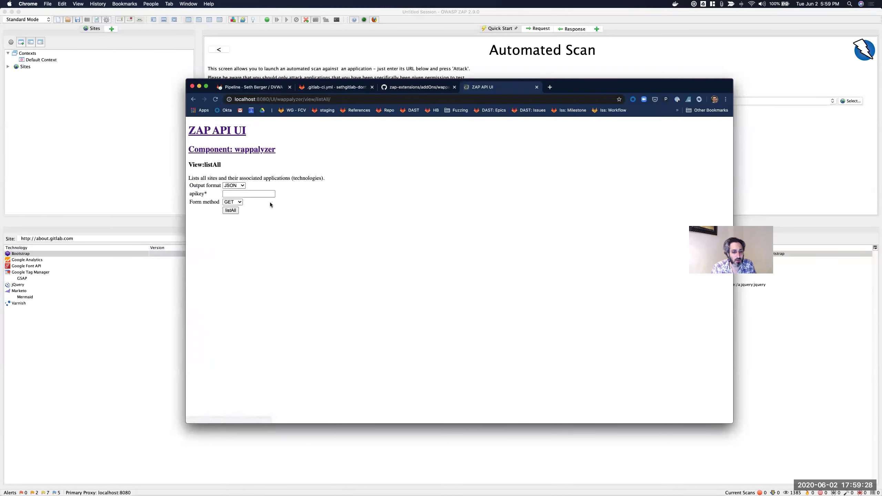
# - Return to ZAP and copy the API key from the API options
pyautogui.click(144, 4)
pyautogui.click(437, 45)
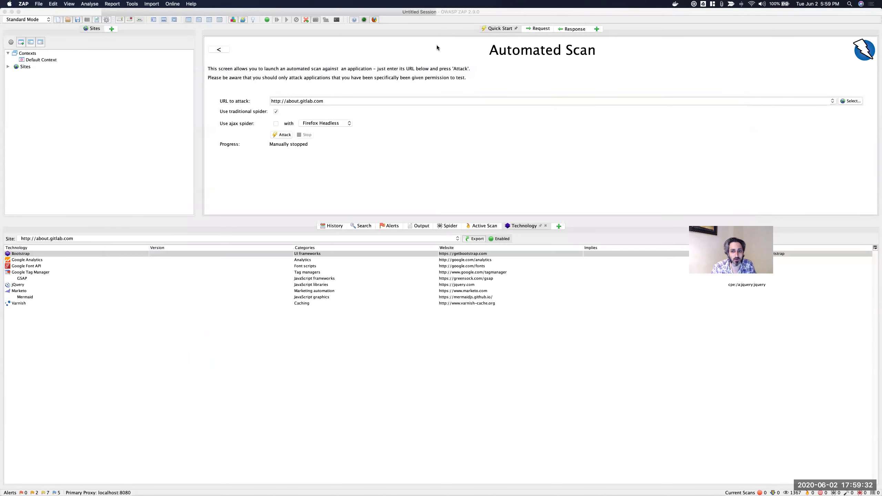
pyautogui.click(134, 4)
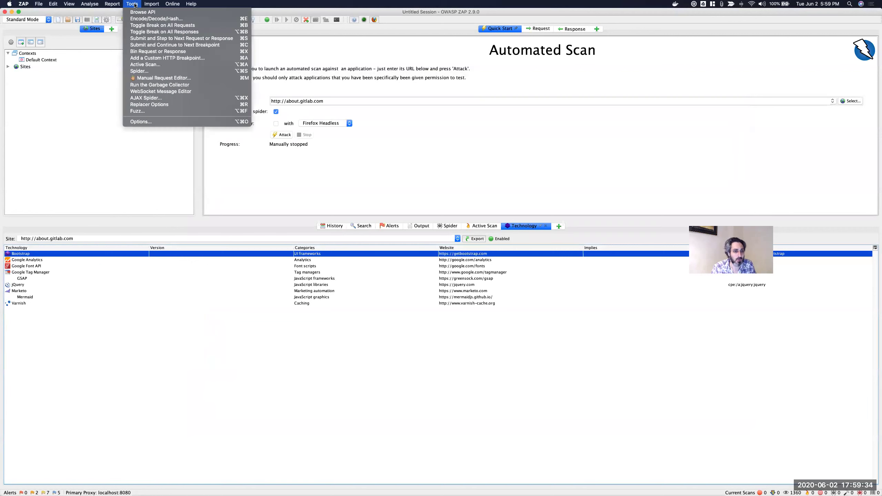
pyautogui.click(151, 122)
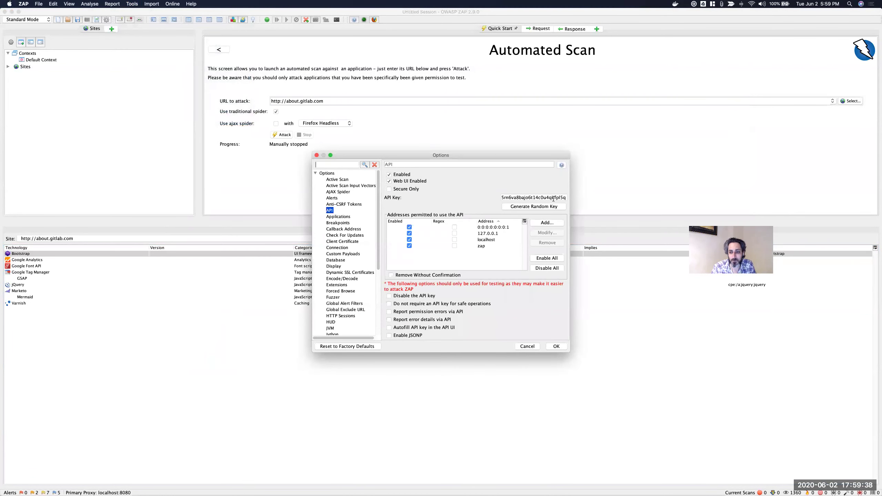
pyautogui.doubleClick(553, 198)
pyautogui.press('super+c')
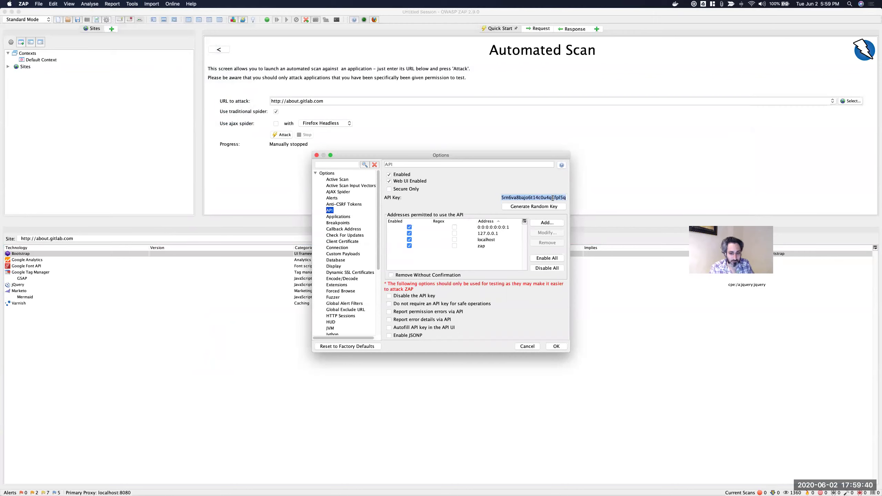
# - Switch to Chrome, paste the API key into the wappalyzer listAll form, and request and review the JSON output
pyautogui.press('super+Tab')
pyautogui.click(256, 193)
pyautogui.press('super+v')
pyautogui.click(231, 210)
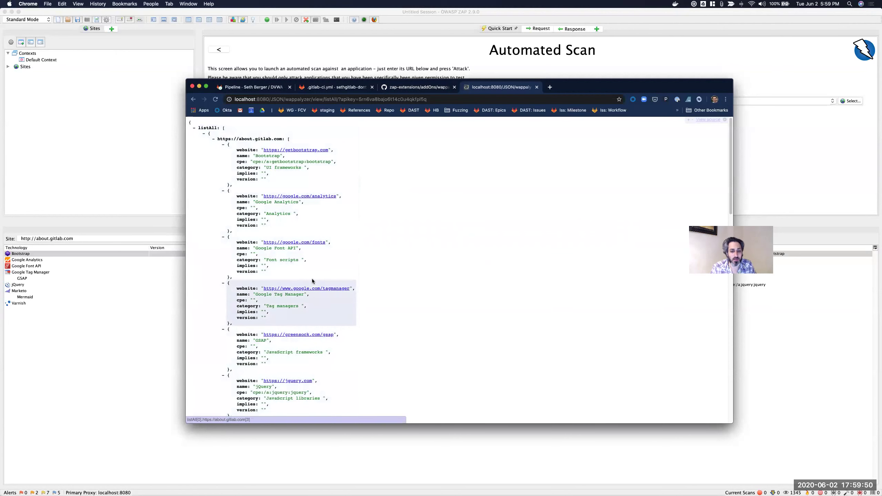
pyautogui.scroll(-10, 313, 281)
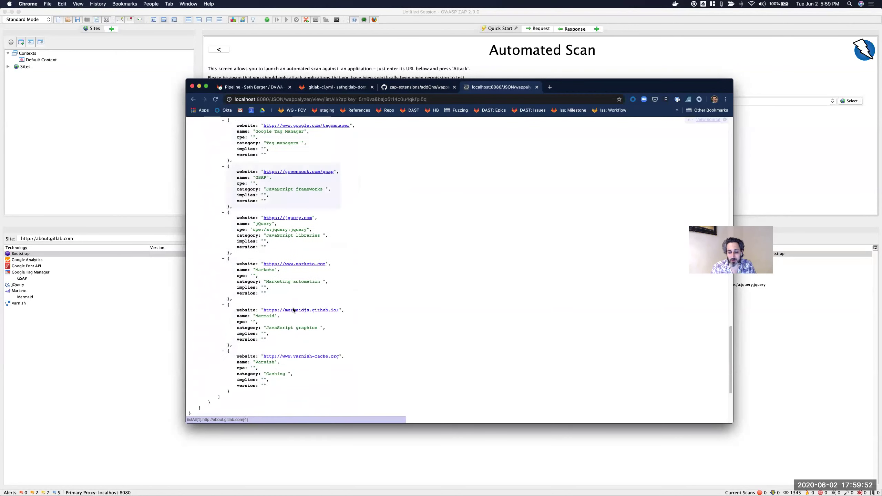
pyautogui.scroll(10, 318, 278)
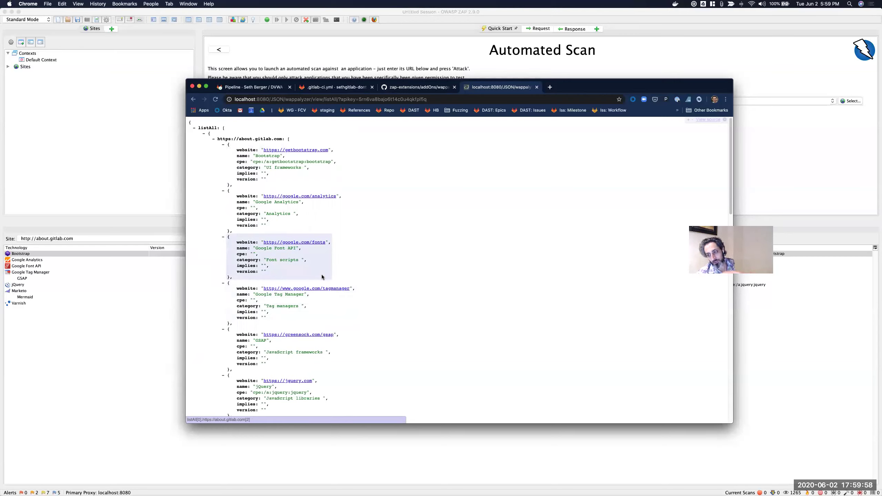
# - Go back to the listAll form in the browser, then switch to ZAP and close its options dialog
pyautogui.click(193, 99)
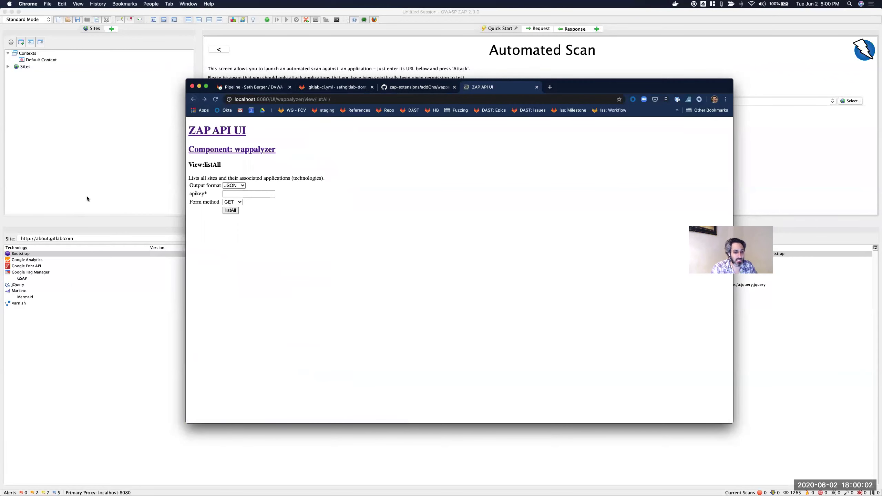
pyautogui.click(87, 197)
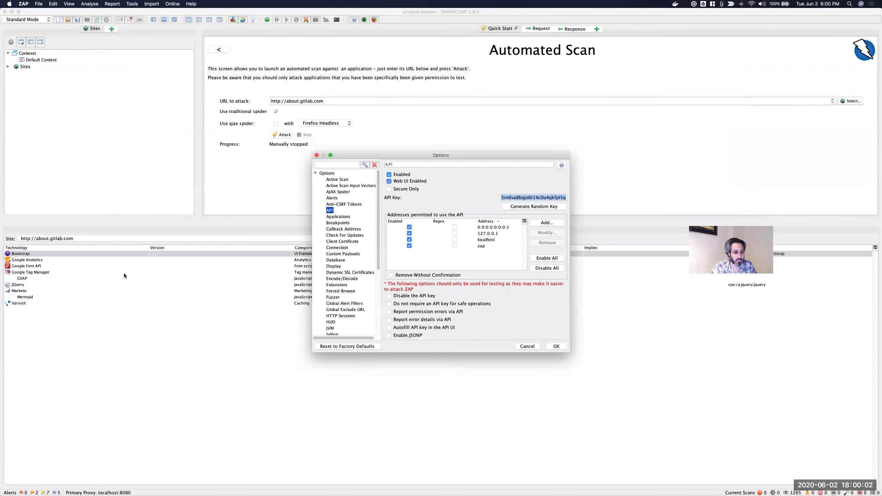
pyautogui.click(316, 156)
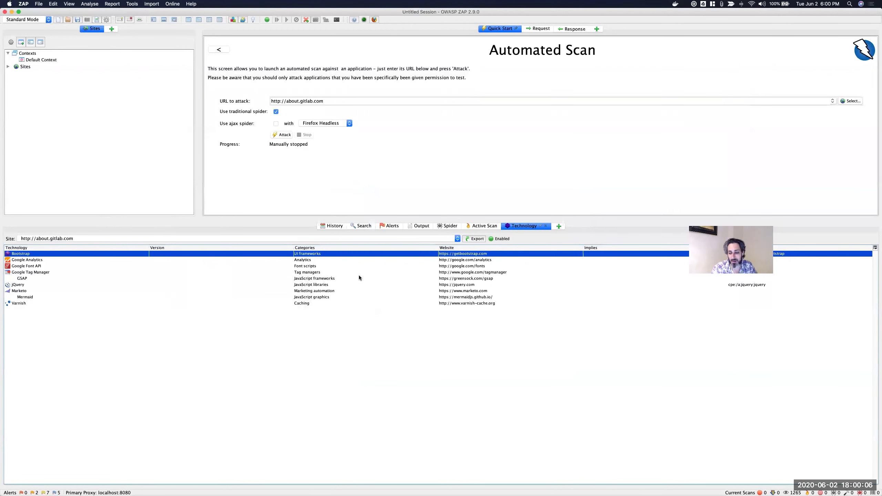